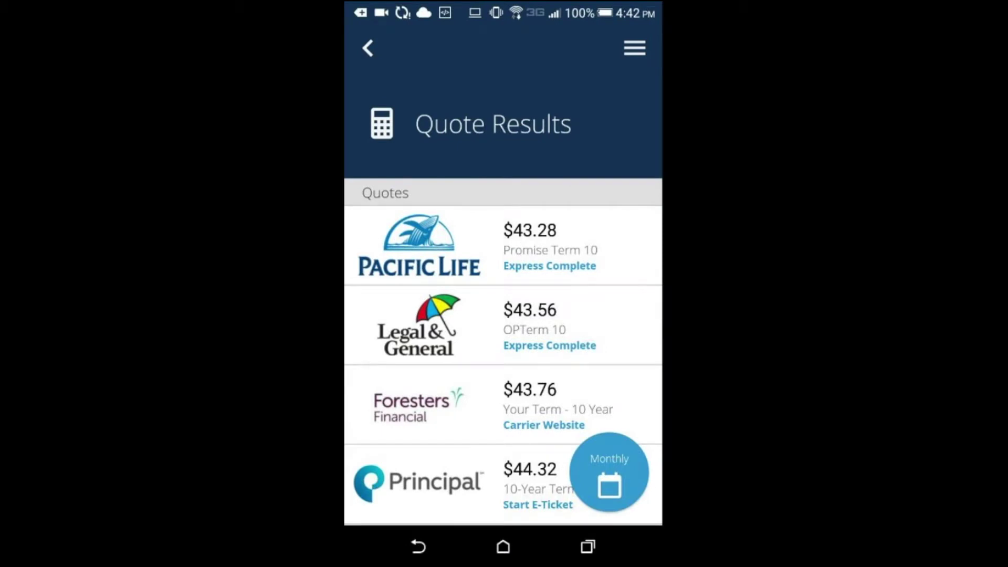
- Expand the Legal & General OPTerm 10 quote and start an Applicint e-ticket for it
click(503, 324)
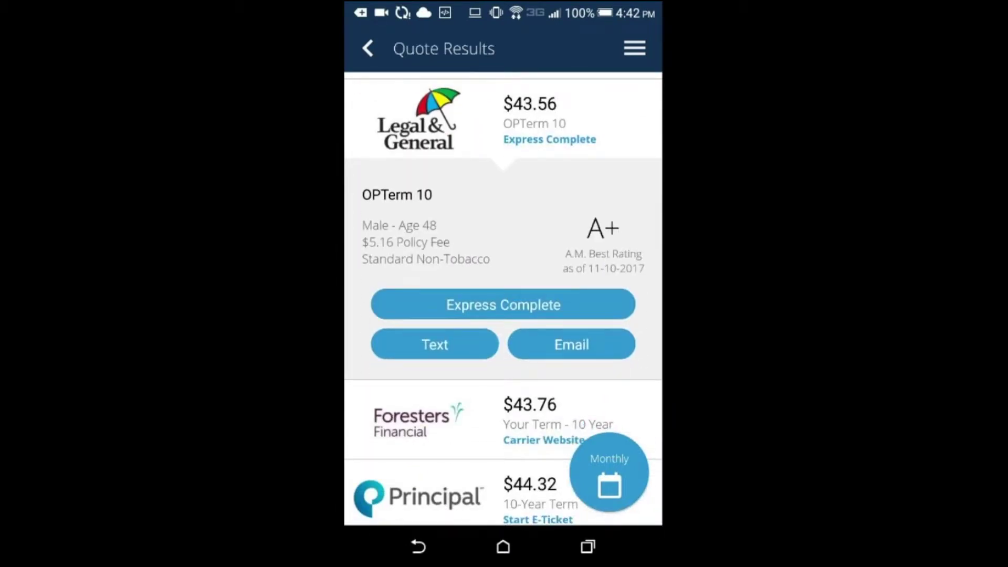
click(503, 305)
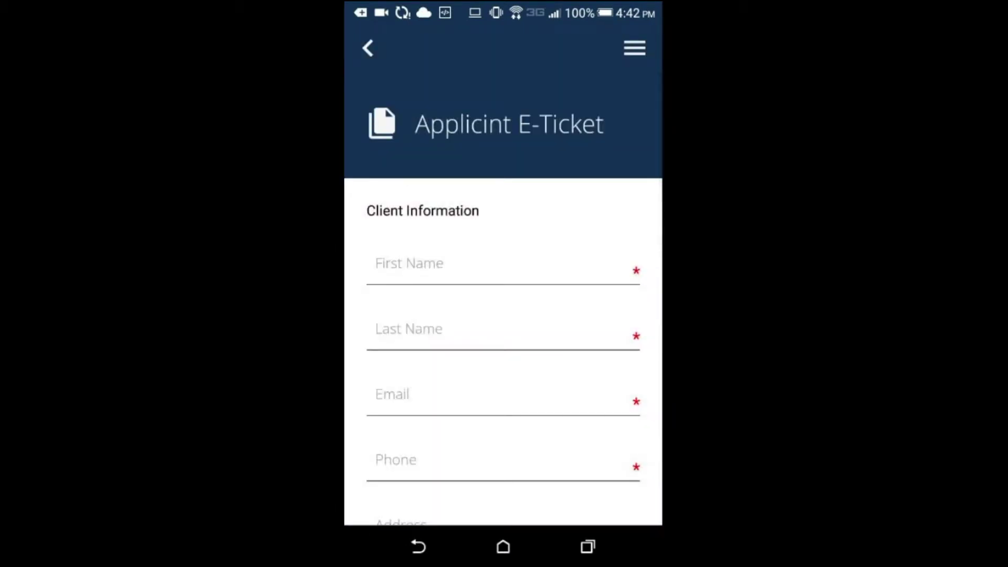
- Enter a test first name, last name, e-mail and phone number in the client information
click(409, 263)
text(Test)
key(Return)
text(Test)
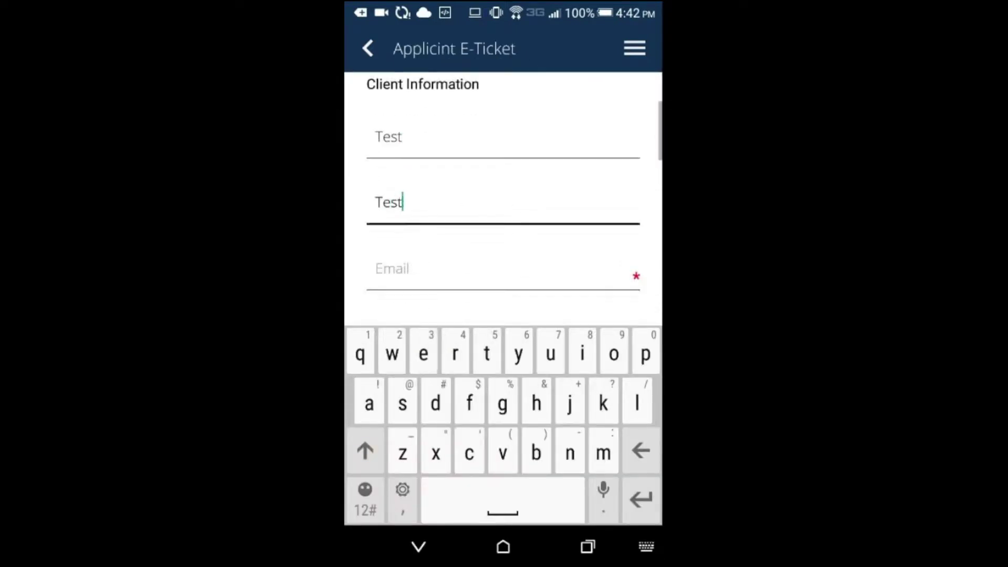
key(Return)
text(test@test)
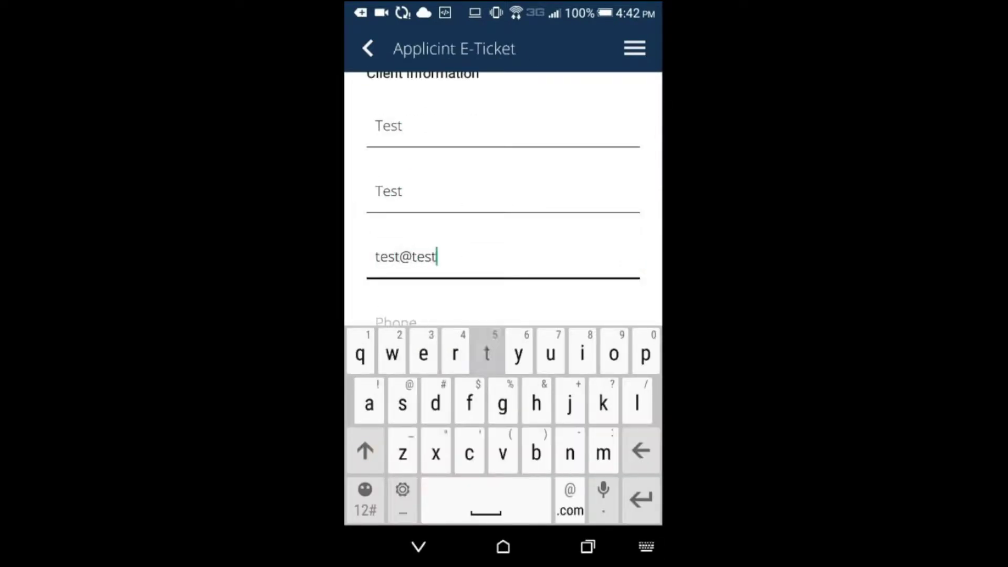
text(.com)
key(Return)
text(234) 567-8901)
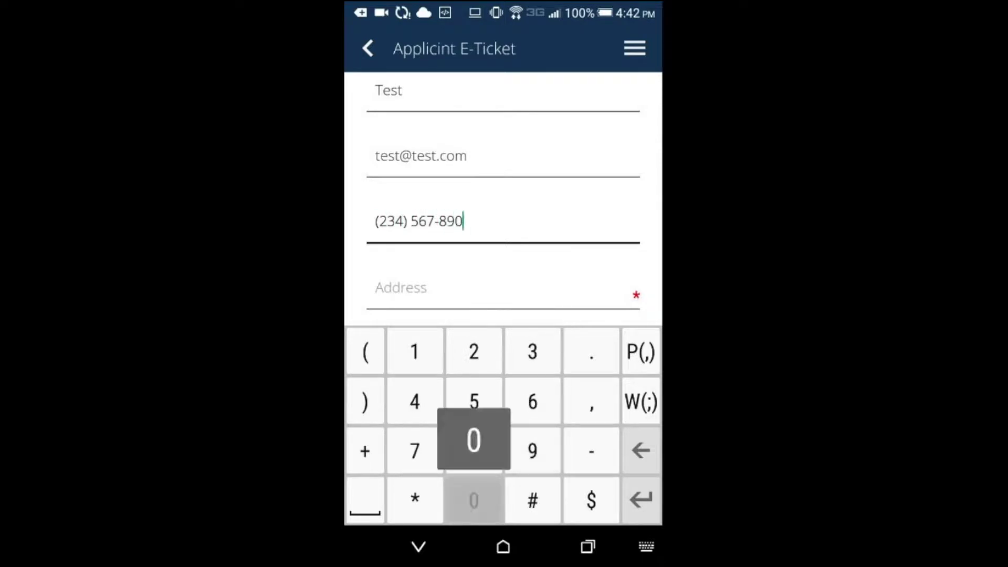
- Fill in test address, city, zip code and SSN, then submit the e-ticket
key(Return)
text(test)
key(Return)
text(Test)
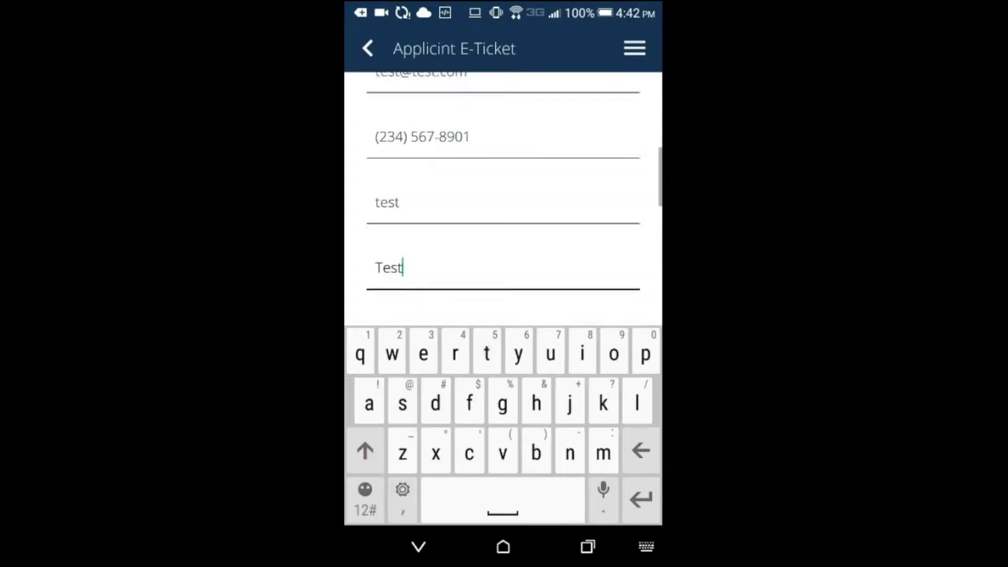
key(Return)
text(12345)
key(Return)
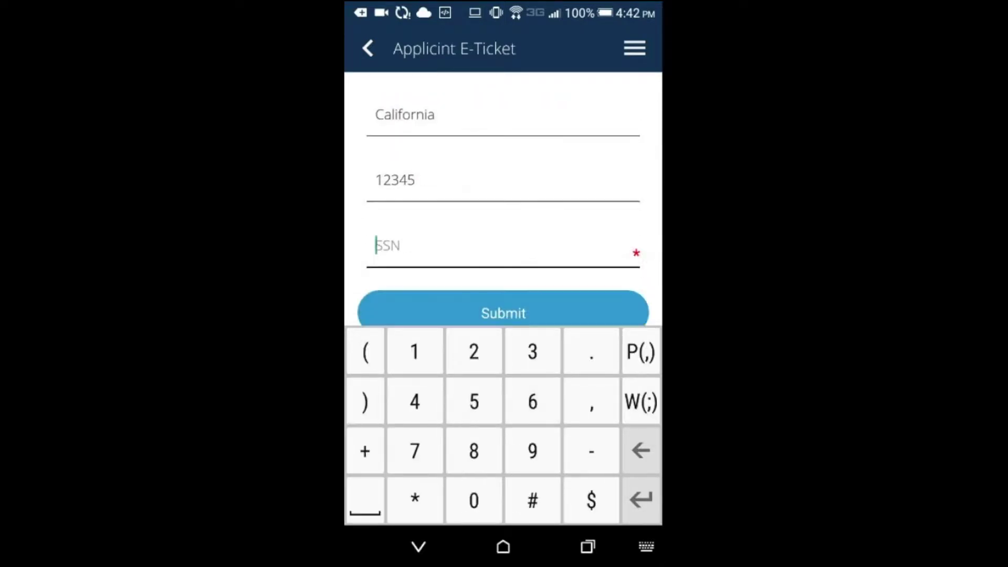
text(123456789)
key(Return)
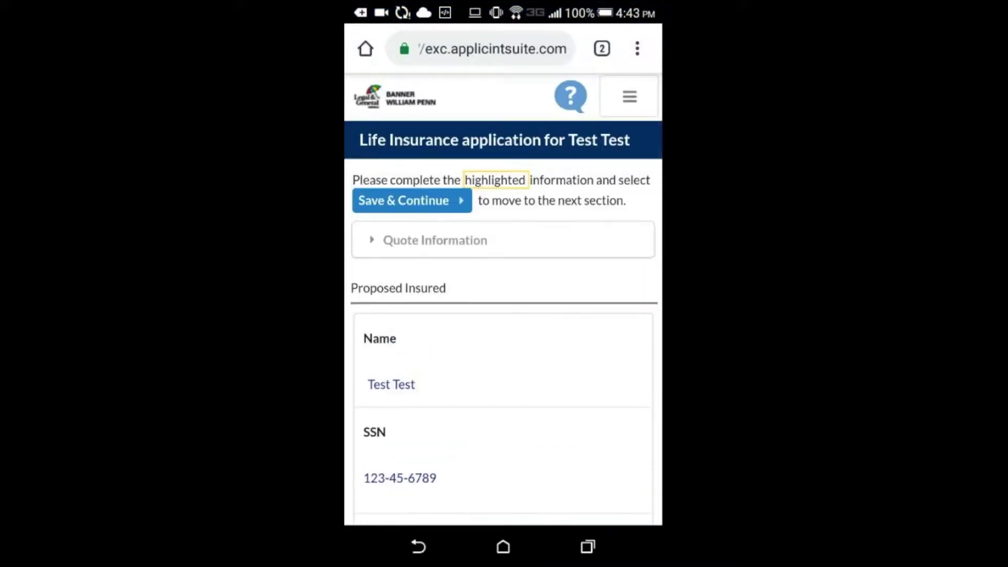
- Scroll through the prefilled Proposed Insured fields of the ExpressComplete application
scroll(503, 273, down, 15)
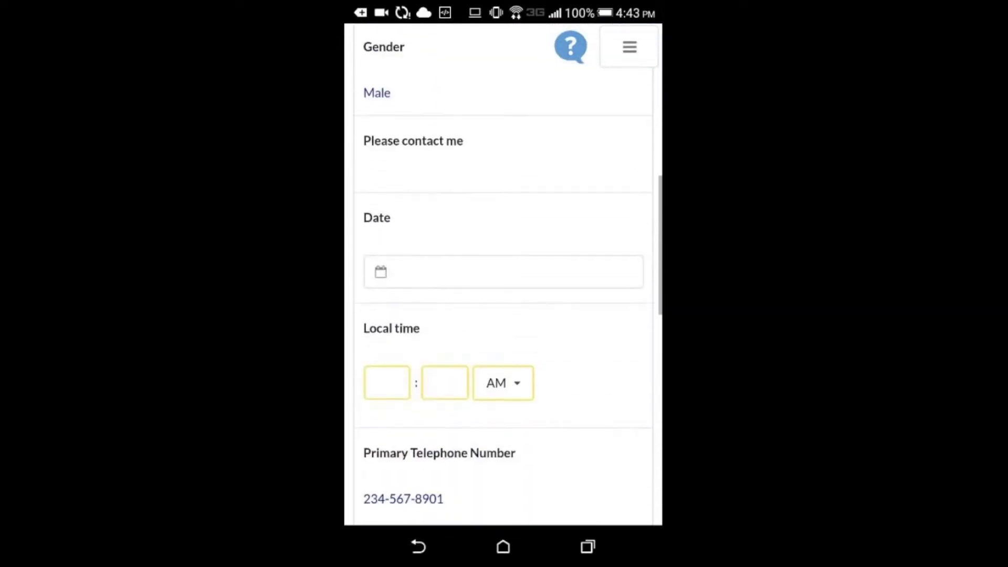
scroll(504, 273, down, 10)
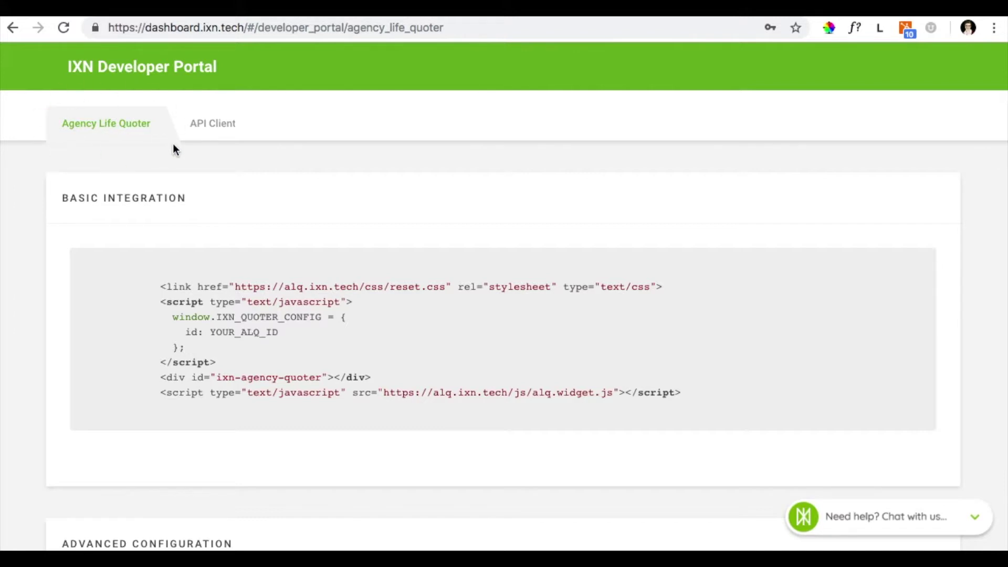
scroll(450, 264, down, 5)
scroll(450, 264, down, 10)
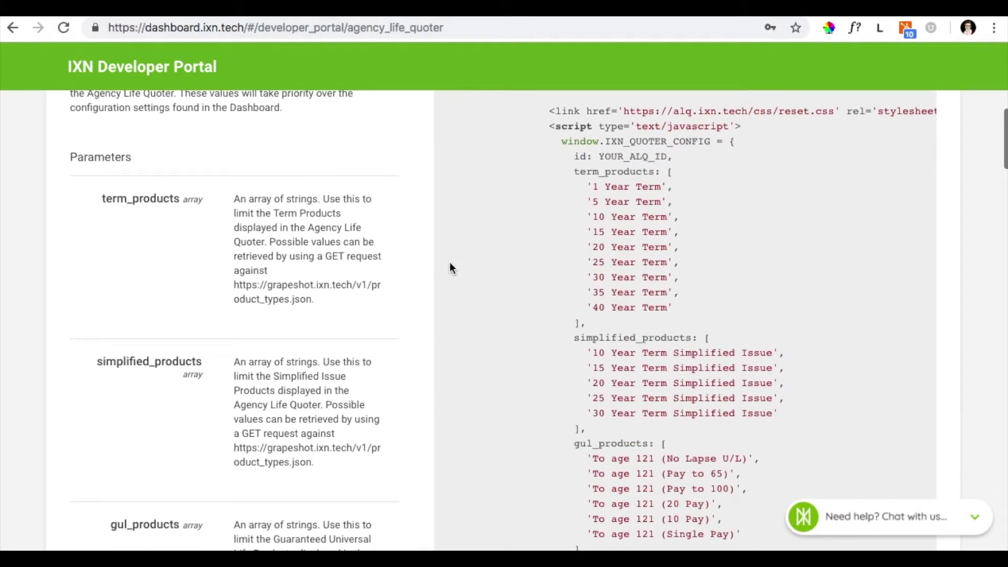
scroll(450, 264, down, 11)
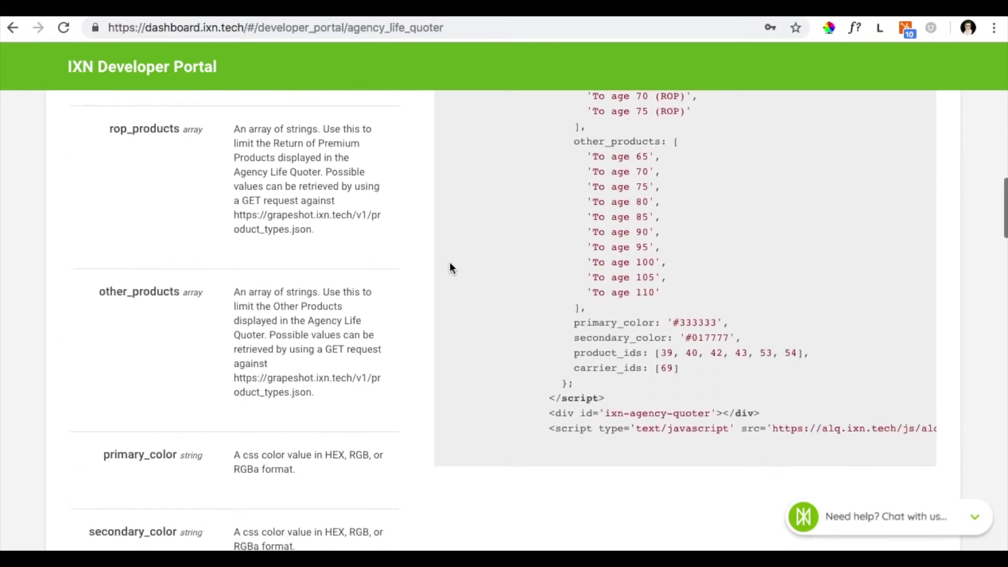
scroll(450, 267, down, 9)
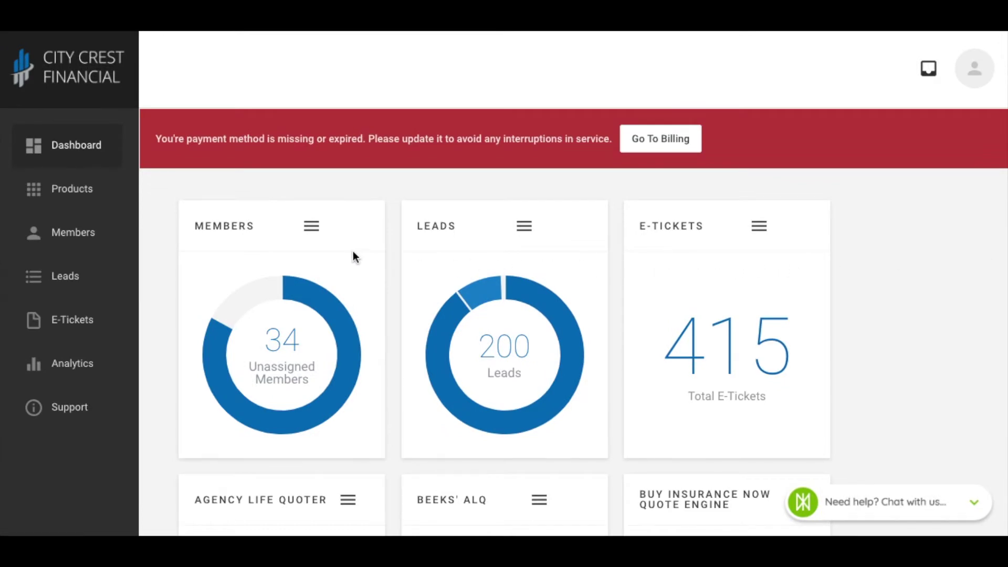
- Open the Members page from the sidebar
click(73, 236)
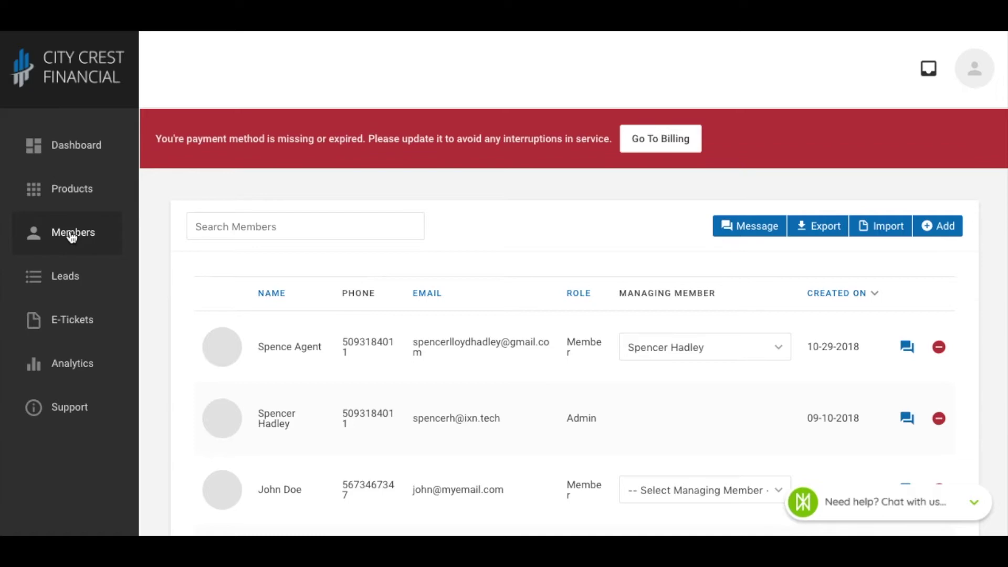
- Open Import Members and review the required CSV headers down to applicint_trusted_code
click(888, 230)
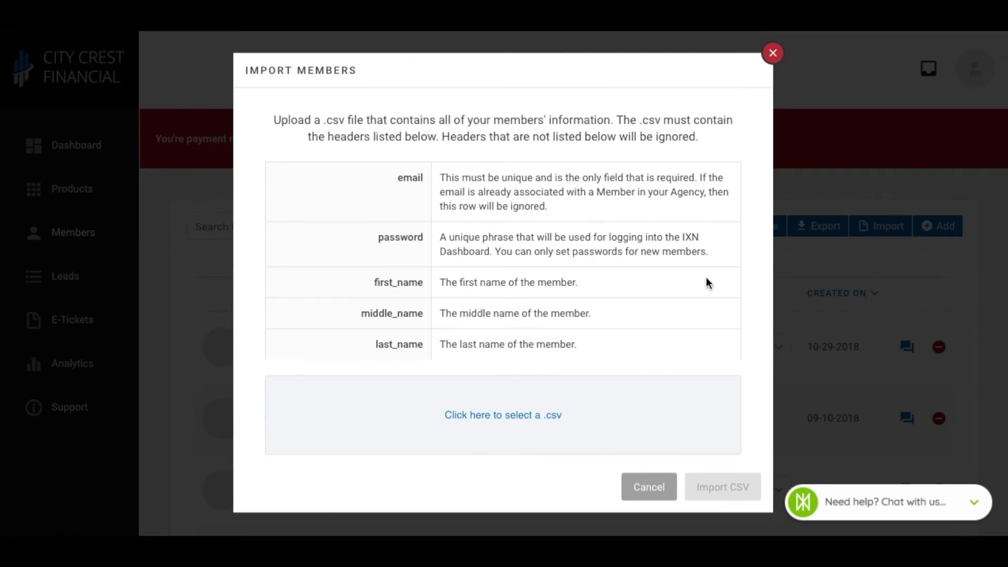
scroll(707, 279, down, 3)
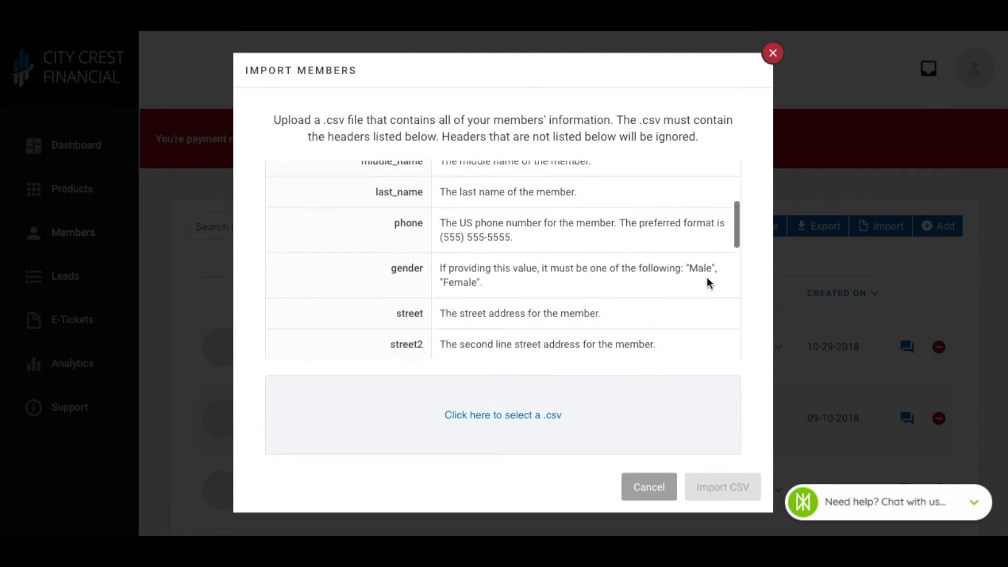
scroll(707, 282, down, 5)
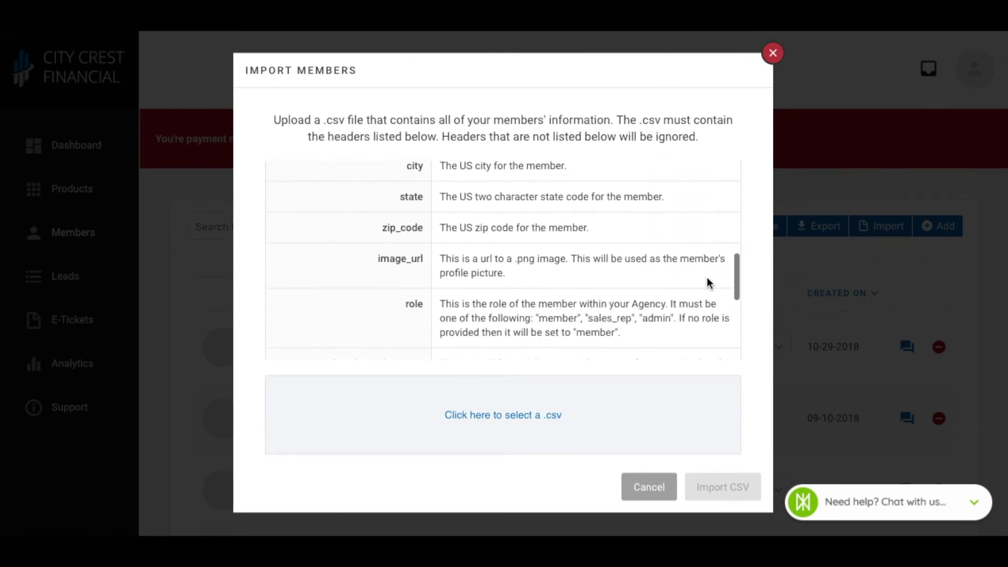
scroll(706, 283, down, 3)
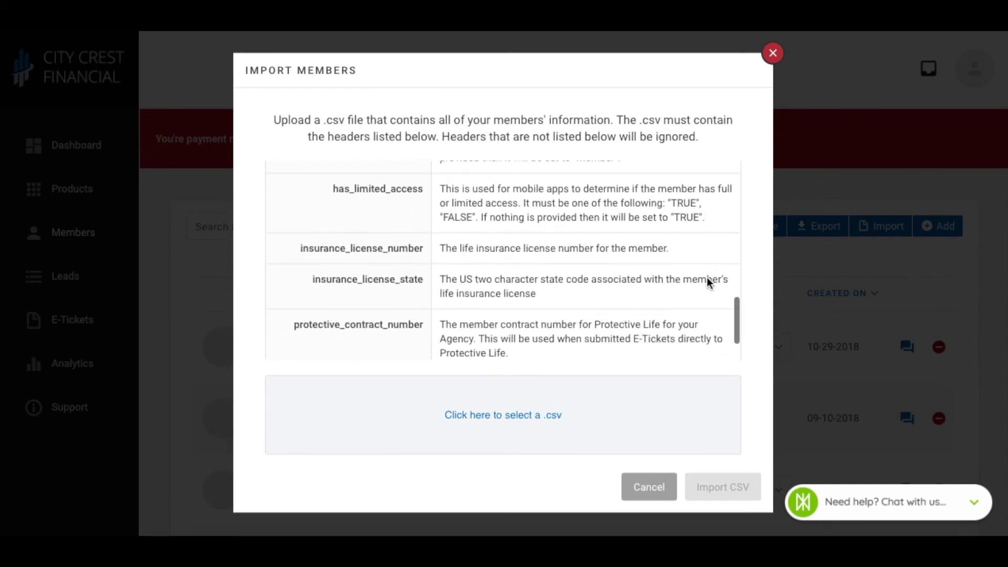
scroll(707, 276, down, 2)
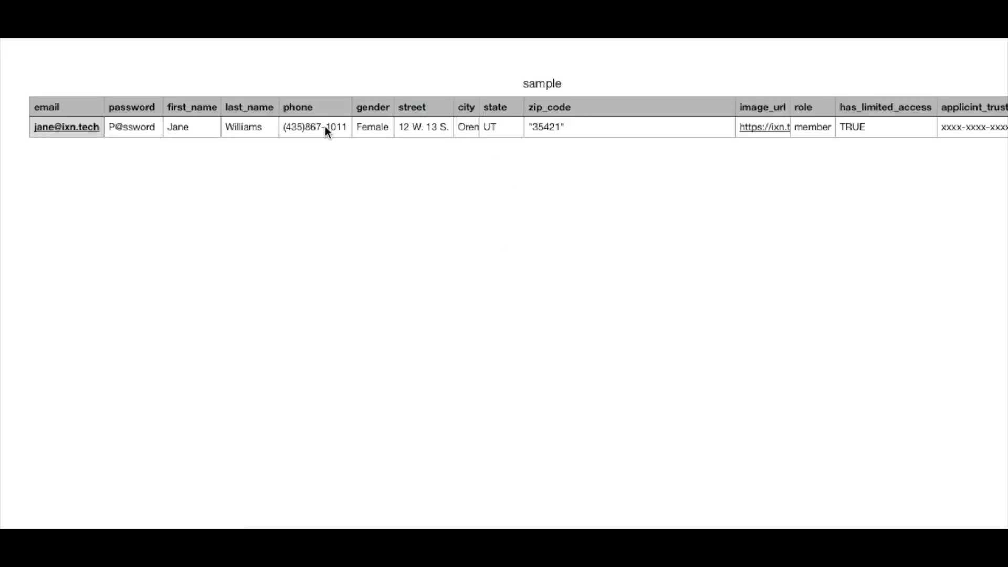
scroll(531, 196, right, 3)
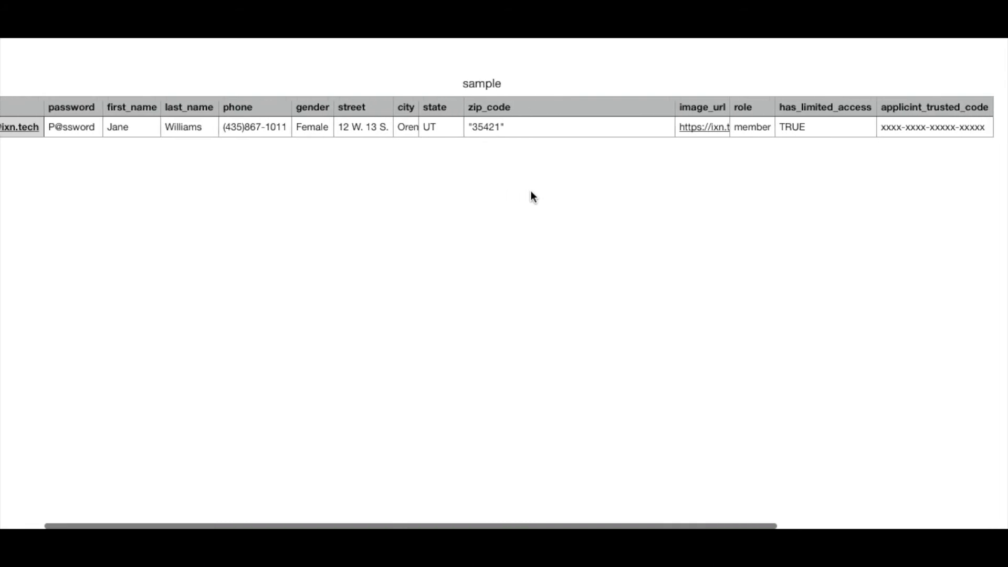
scroll(531, 192, left, 3)
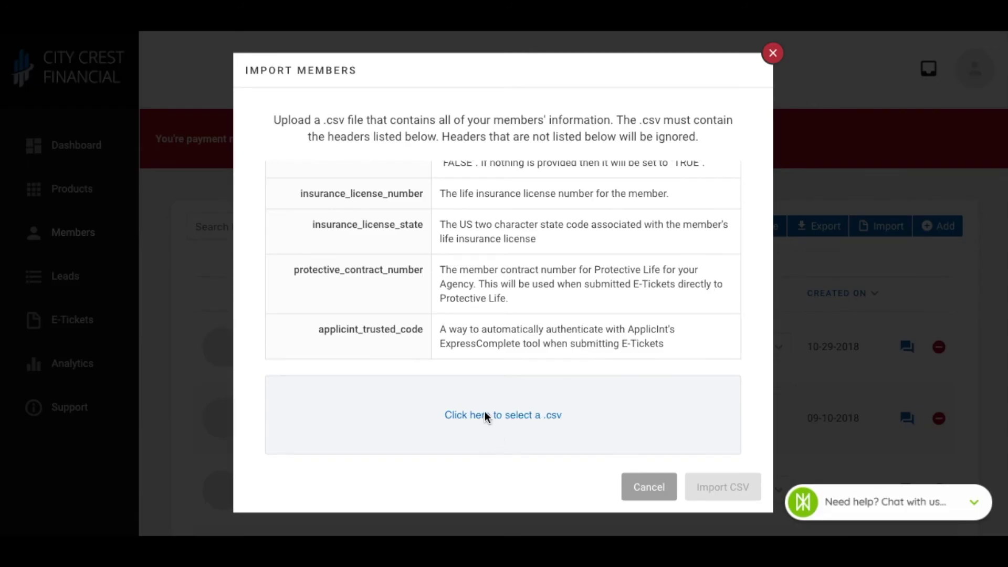
- Select the IXN Sample Member CSV (ixn_members_export.csv) and start the import
click(512, 417)
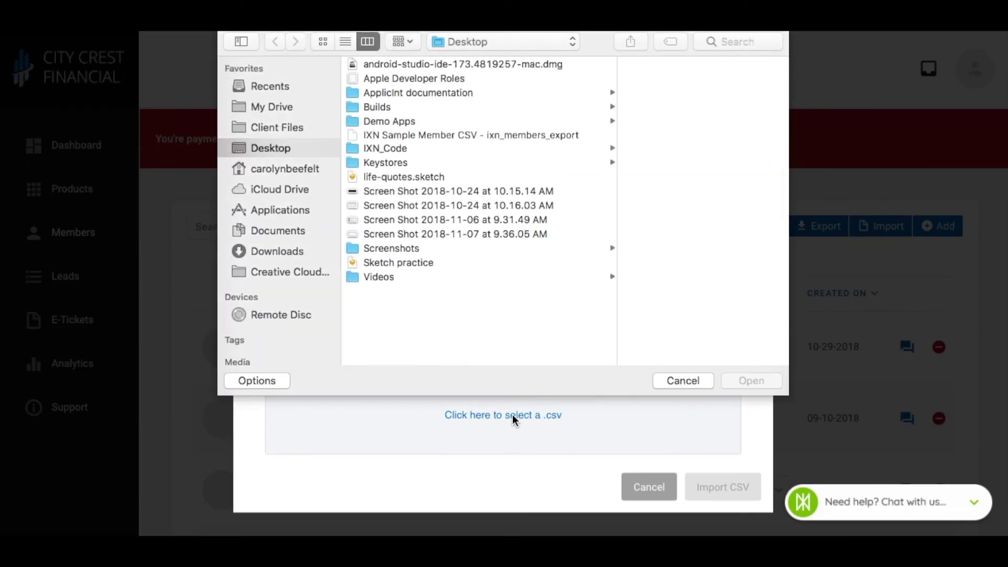
click(466, 137)
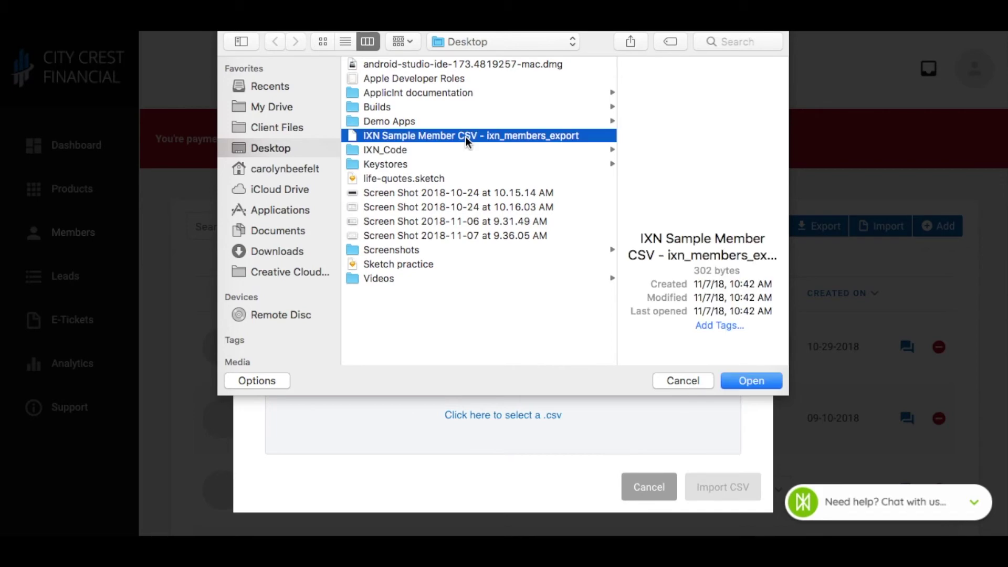
click(751, 381)
scroll(478, 462, down, 2)
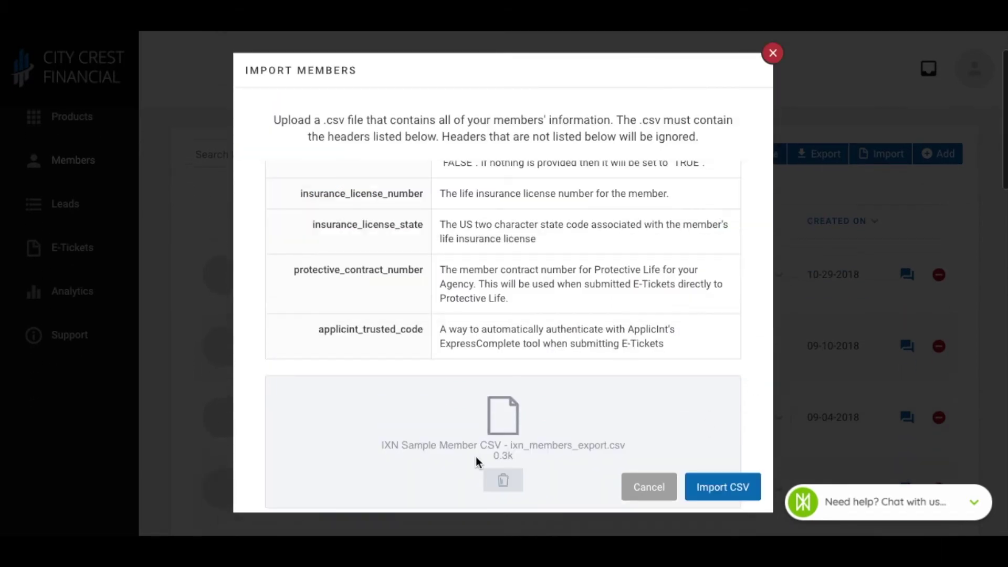
click(739, 491)
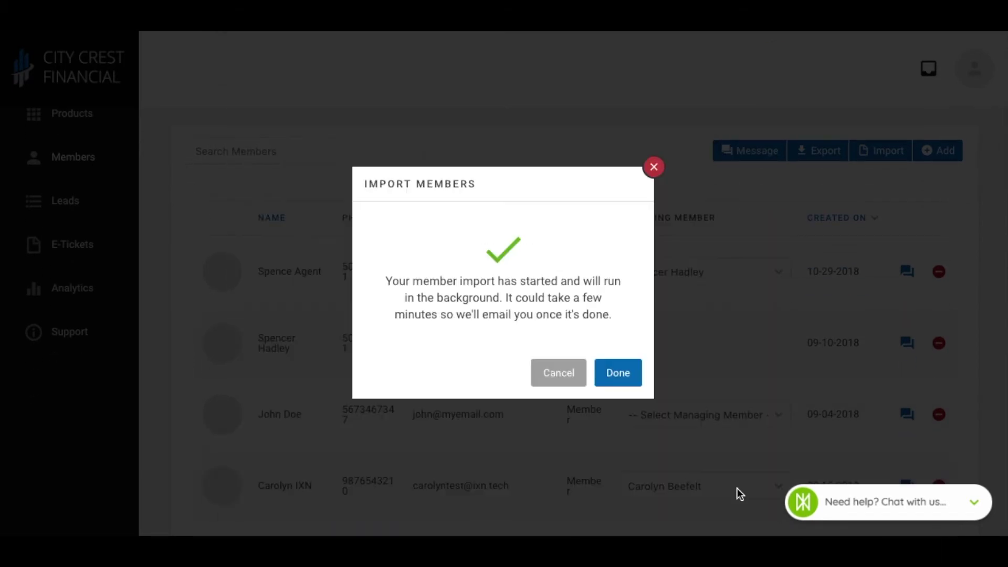
- Close the import notice, read the Members Import Report e-mail, and open the first member
click(618, 375)
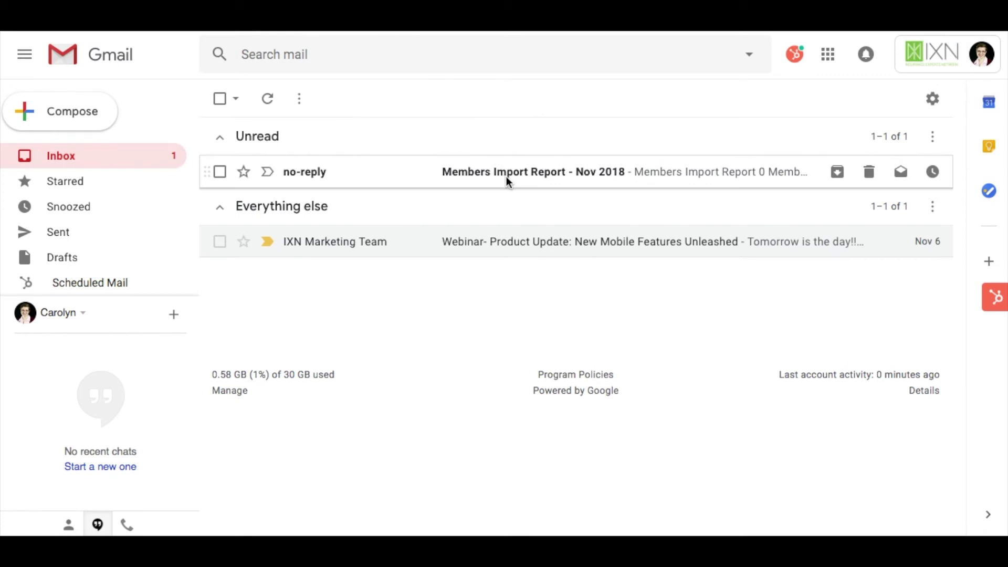
click(507, 177)
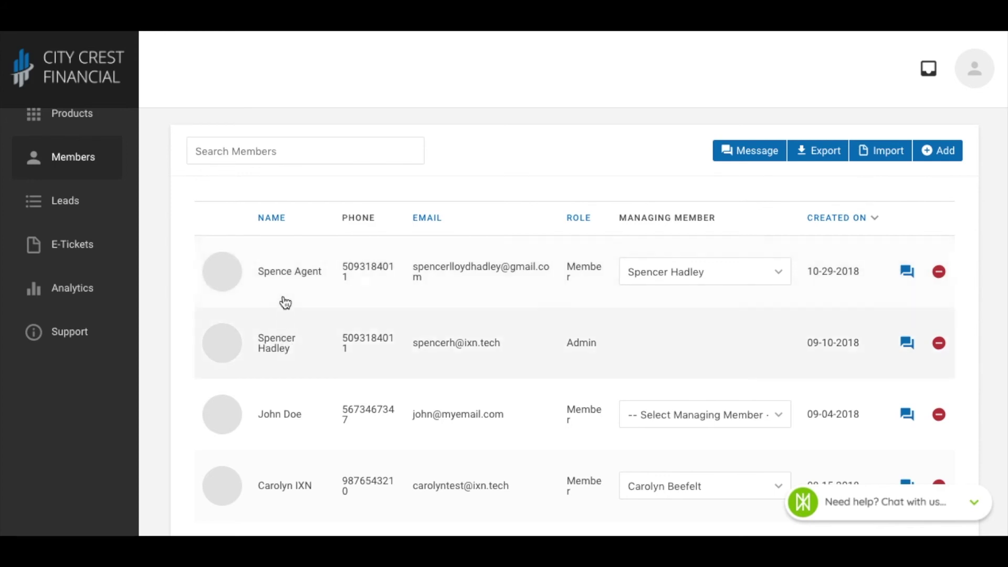
click(288, 275)
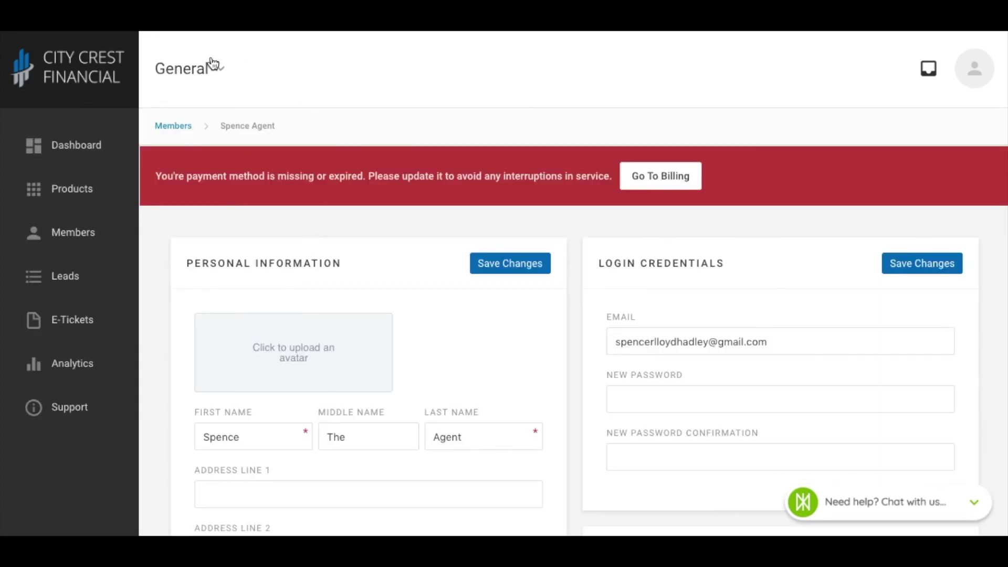
- Switch the member's profile from General to the ApplicInt section showing the Trusted Code field
click(223, 77)
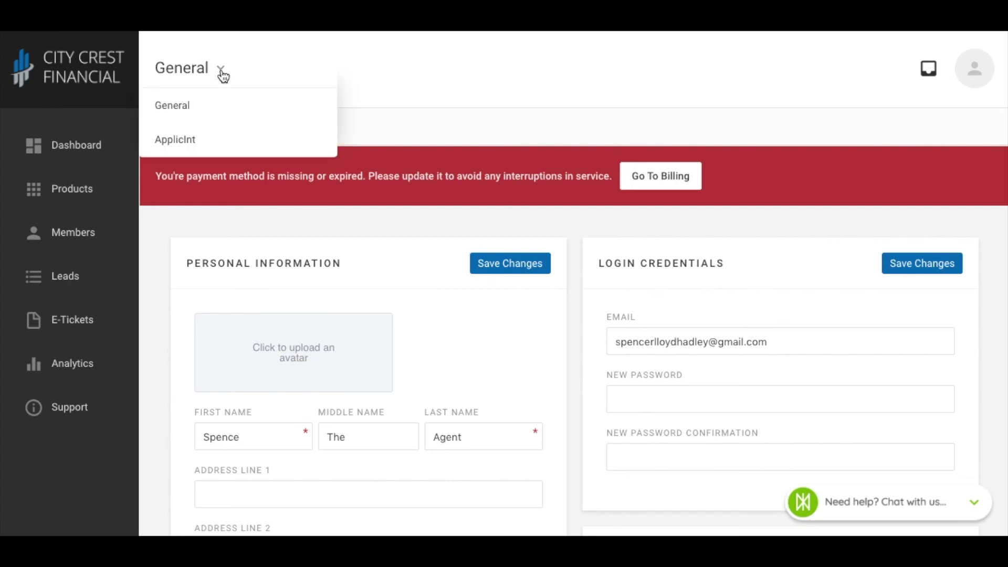
click(175, 141)
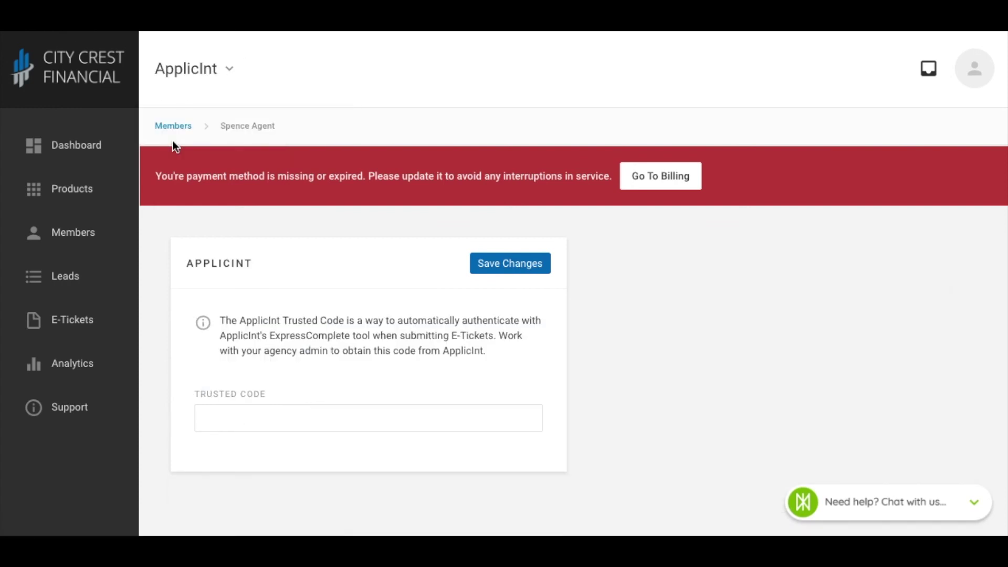